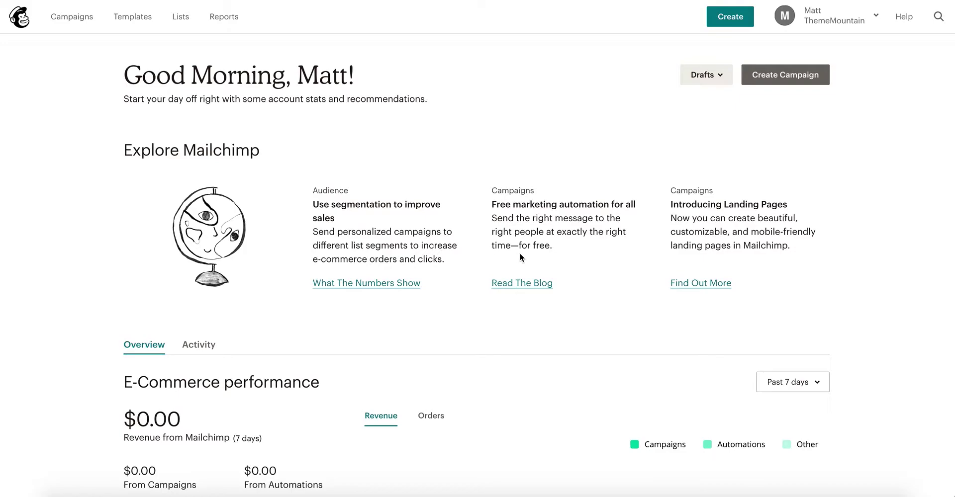
Step: Start creating a new subscriber list from the account's Lists page
click(181, 17)
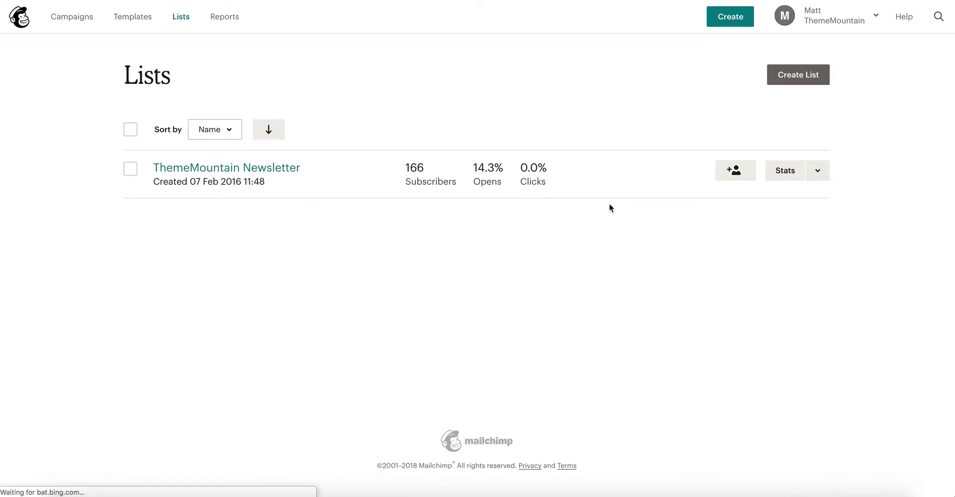
click(798, 77)
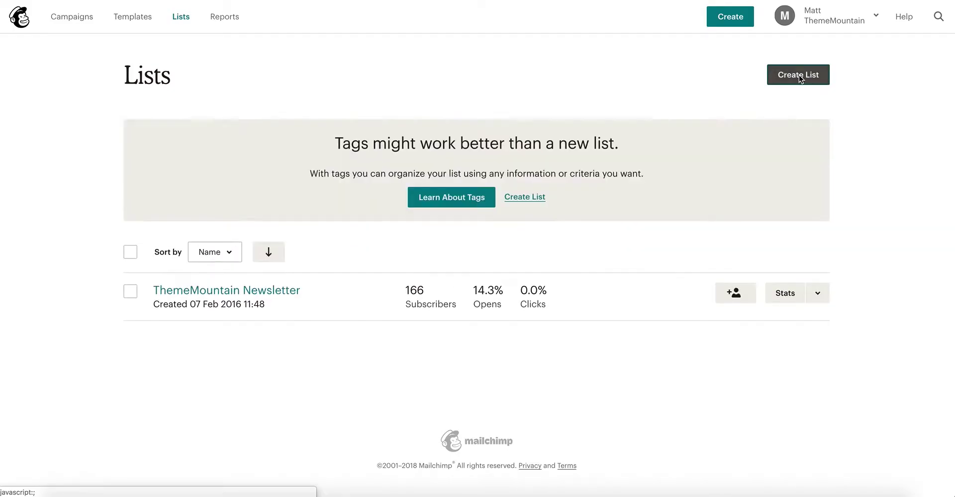
click(523, 196)
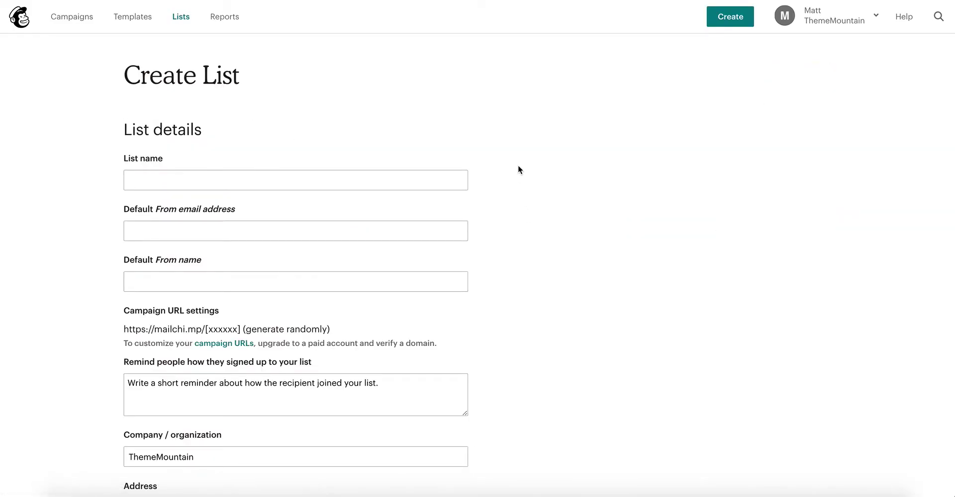
Step: Name the list My Subscriber List and autofill the default From email address and contact details from the matching saved entry
scroll(517, 164, down, 2)
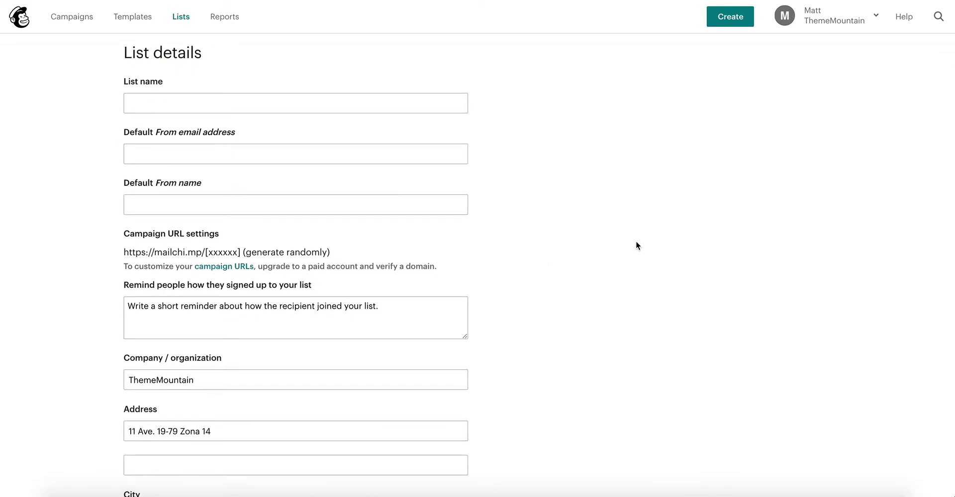
scroll(637, 245, up, 1)
click(291, 134)
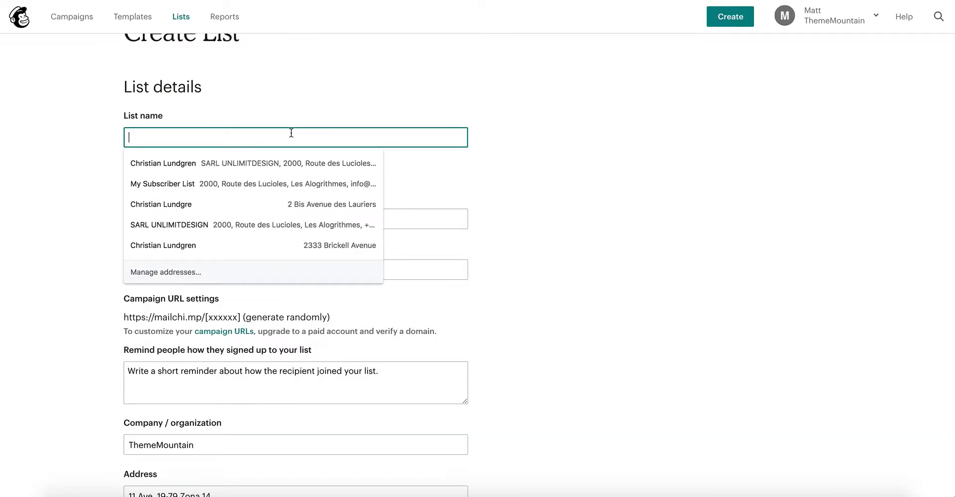
text(My Subscriber List)
click(277, 161)
click(596, 191)
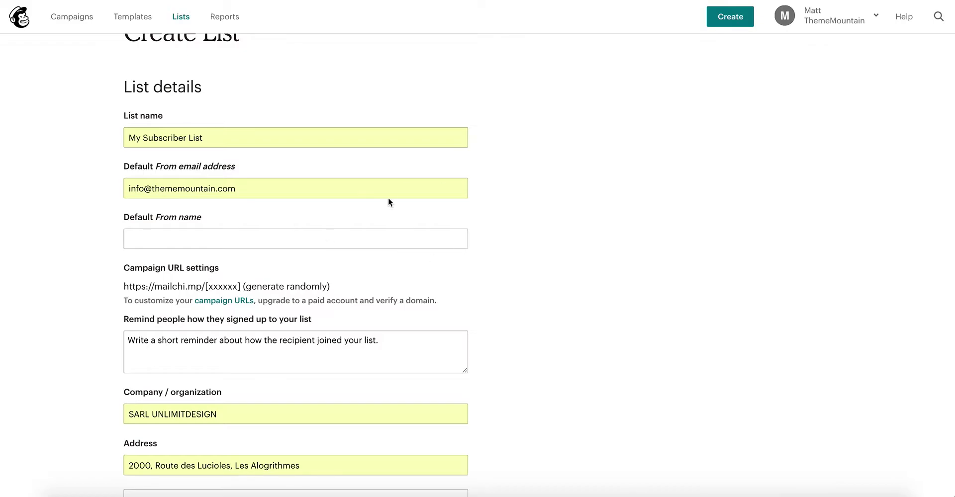
Step: Set the list's default From name to ThemeMountain
click(230, 241)
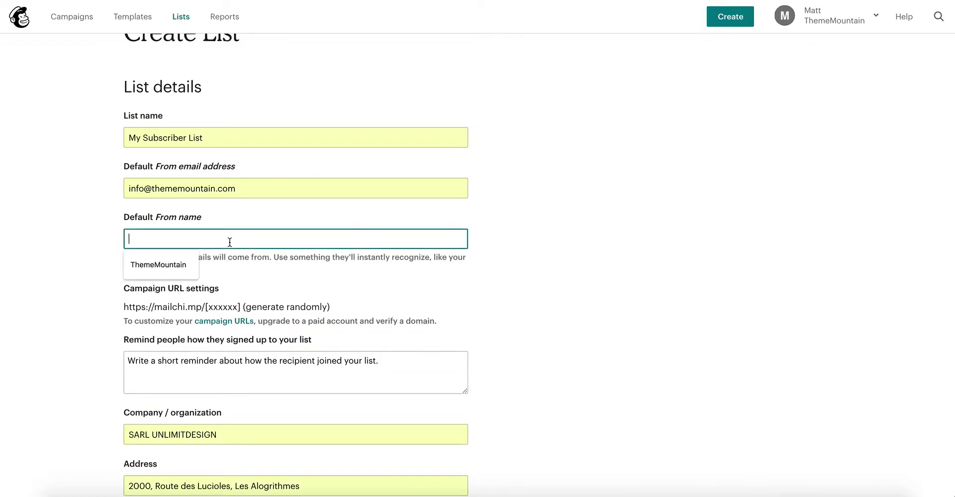
click(158, 265)
click(608, 214)
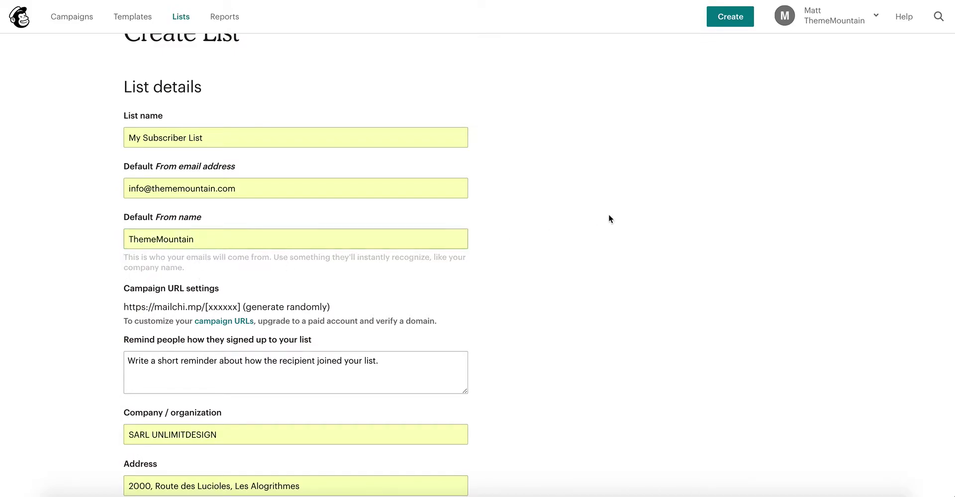
Step: Set the country in the list's contact details to France
scroll(607, 211, down, 2)
scroll(605, 212, down, 3)
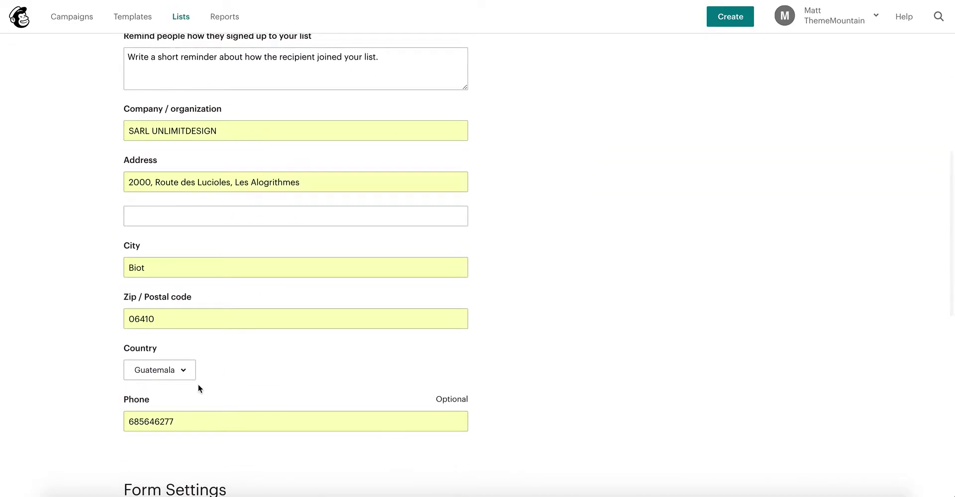
click(174, 375)
text(fr)
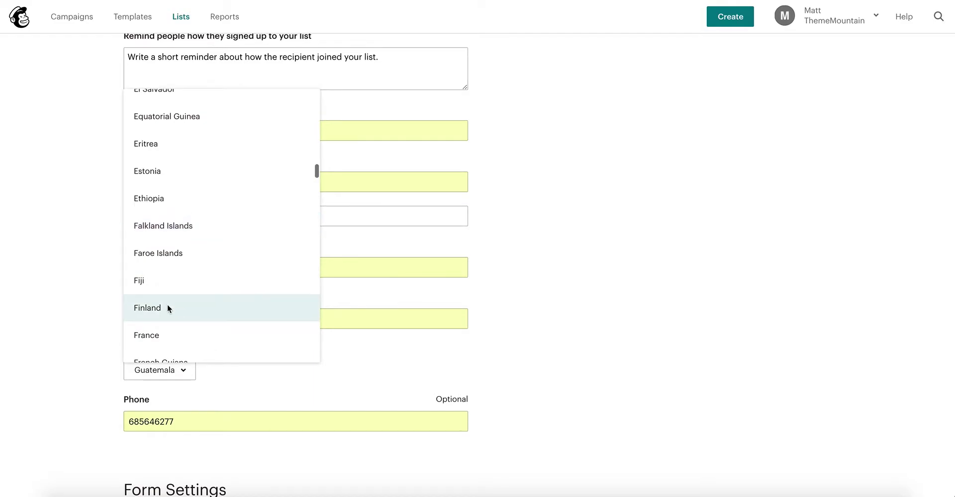
click(202, 325)
Step: Write the signup reminder "You are receiving this email because you opted in at our website!"
scroll(652, 244, up, 5)
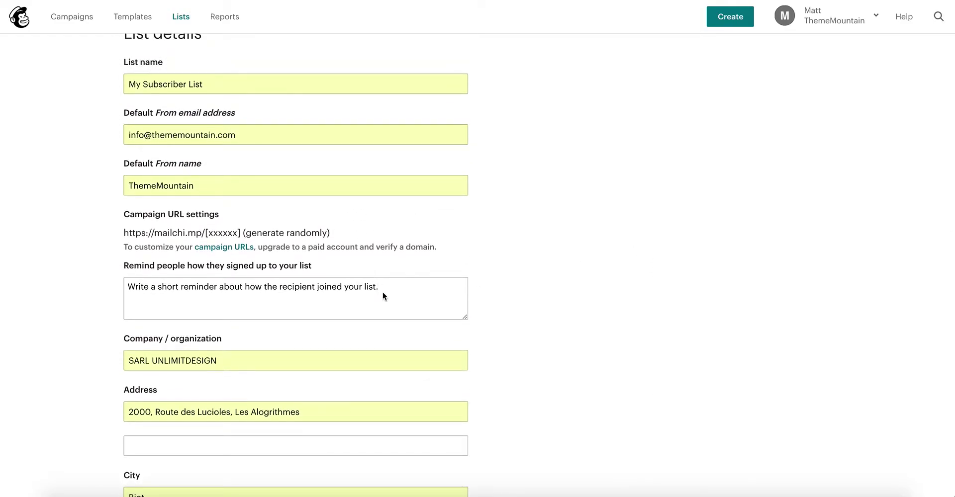
click(429, 295)
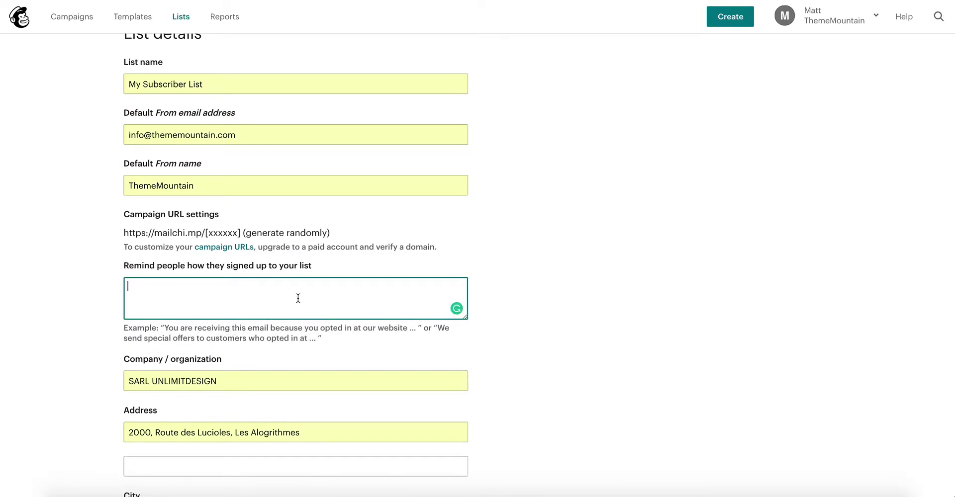
text(You are receiving this email because you opted in at our websi)
key(BackSpace)
key(BackSpace)
text(bsite!)
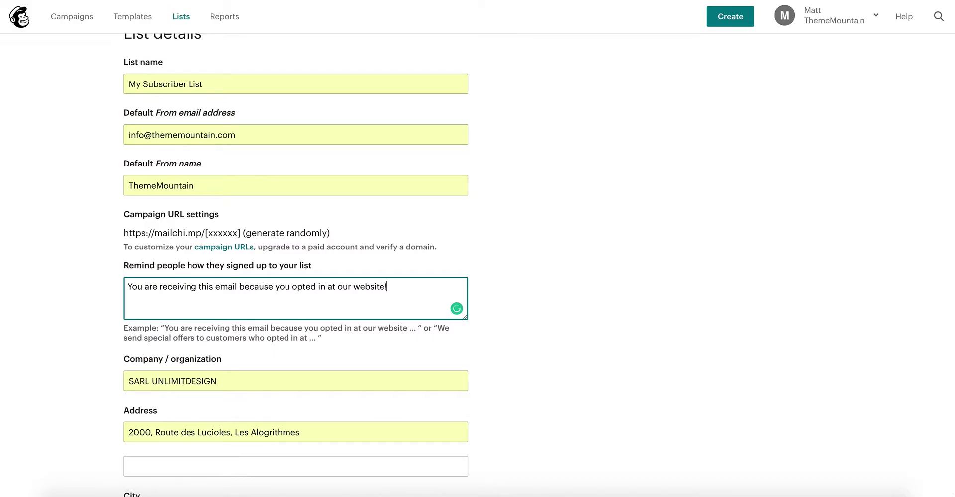
Step: Enable double opt-in in the form settings and save the new list
scroll(539, 242, down, 10)
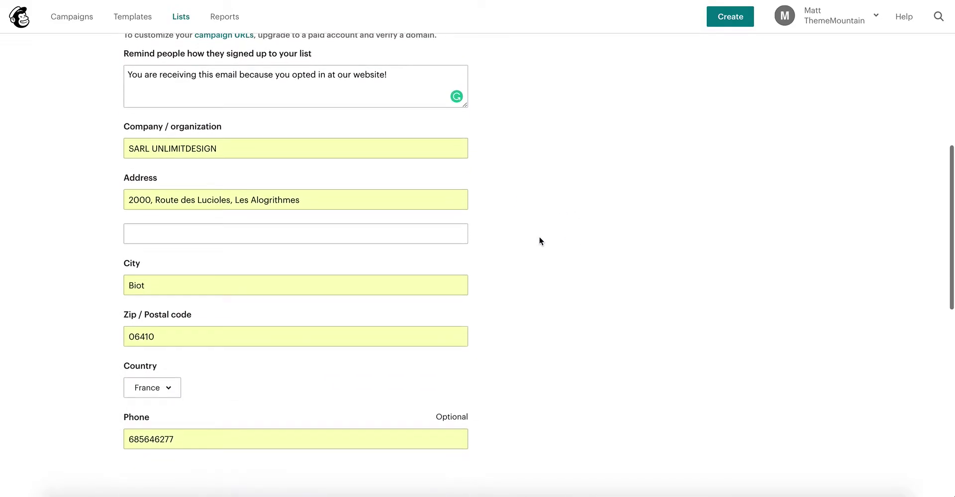
scroll(539, 241, down, 1)
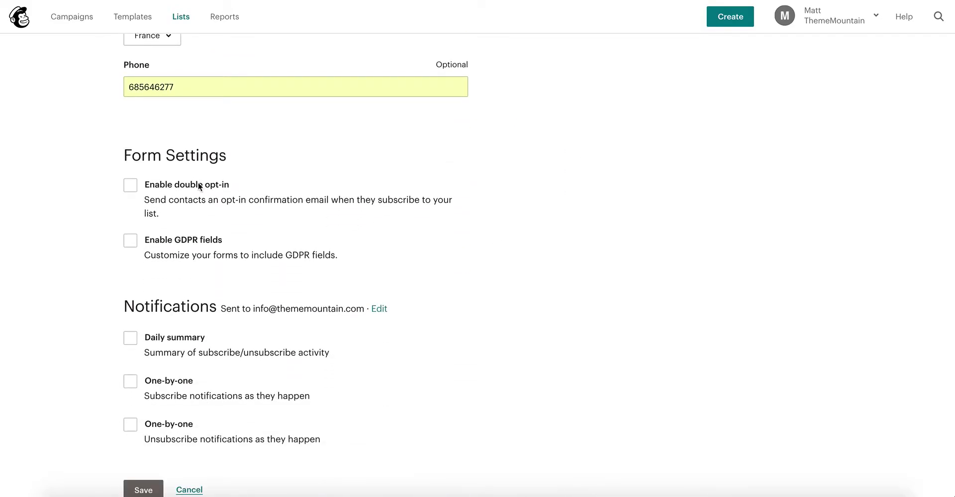
click(181, 187)
scroll(323, 231, down, 2)
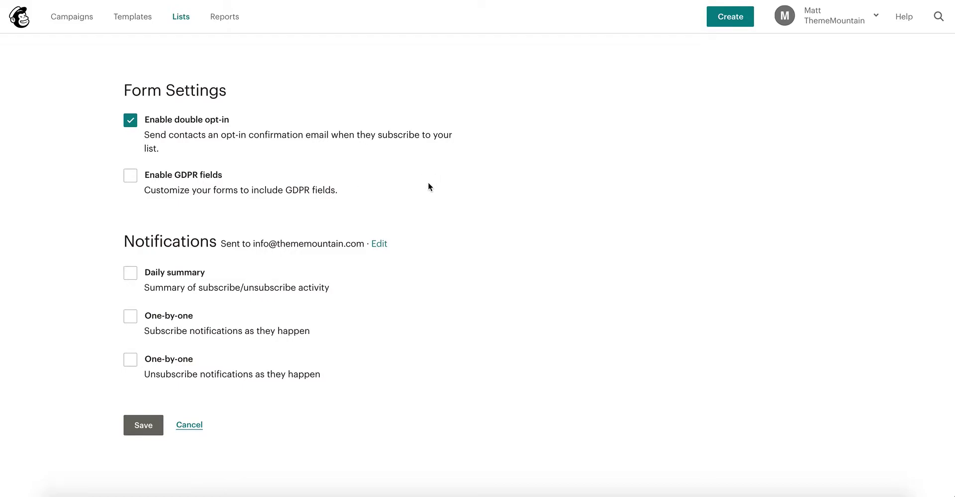
scroll(430, 186, down, 2)
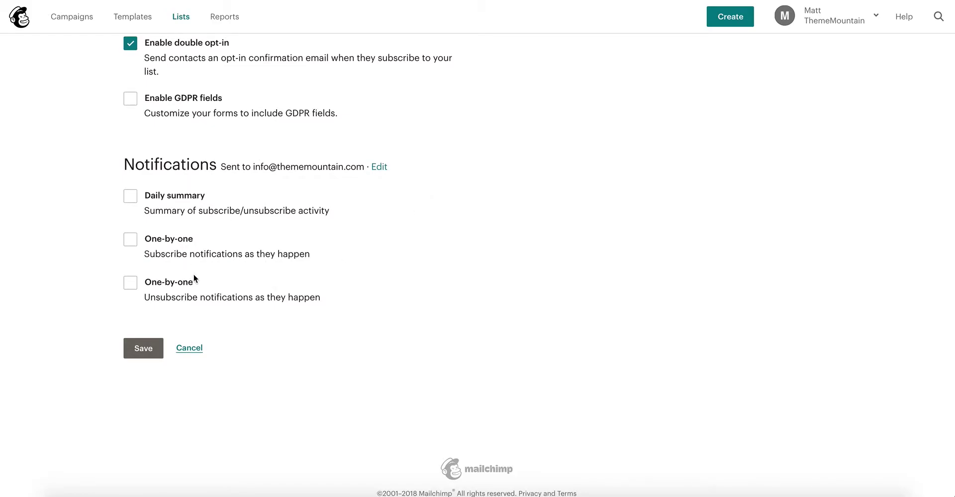
click(149, 352)
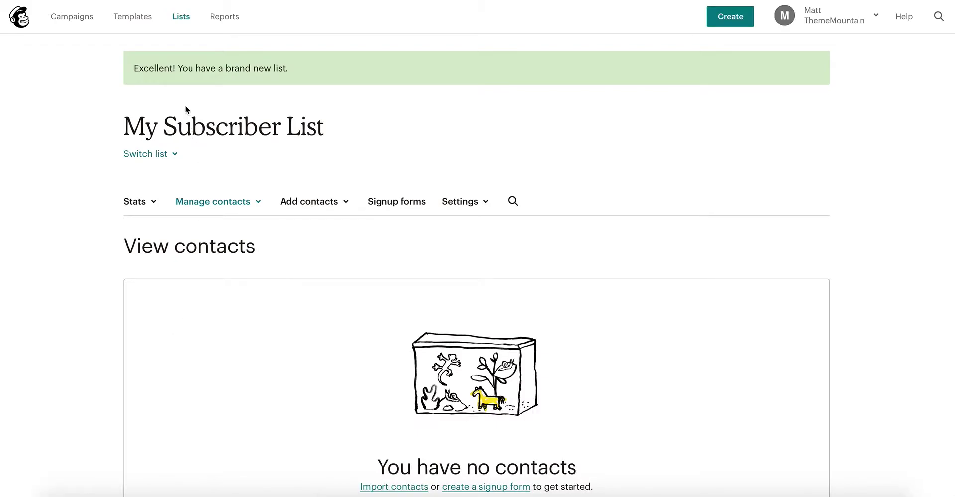
Step: Open the settings of My Subscriber List from the Lists overview and copy its unique list ID
click(179, 17)
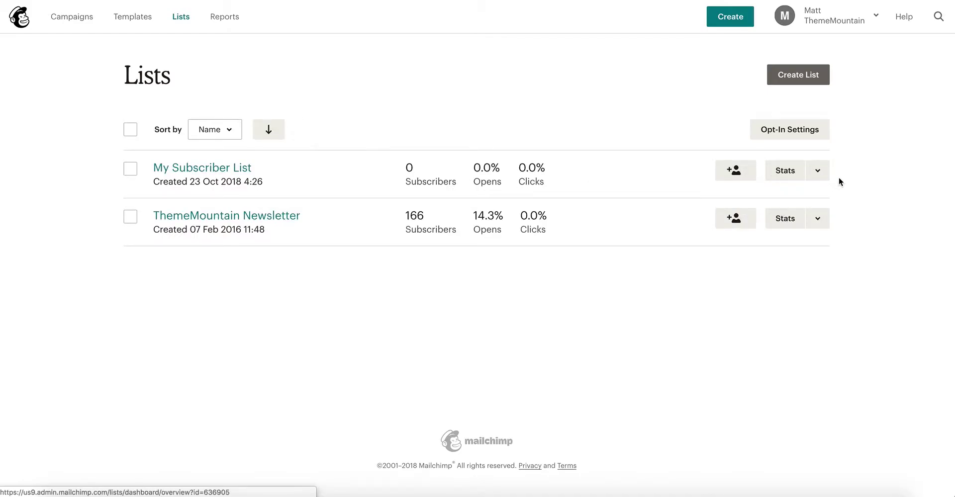
click(818, 174)
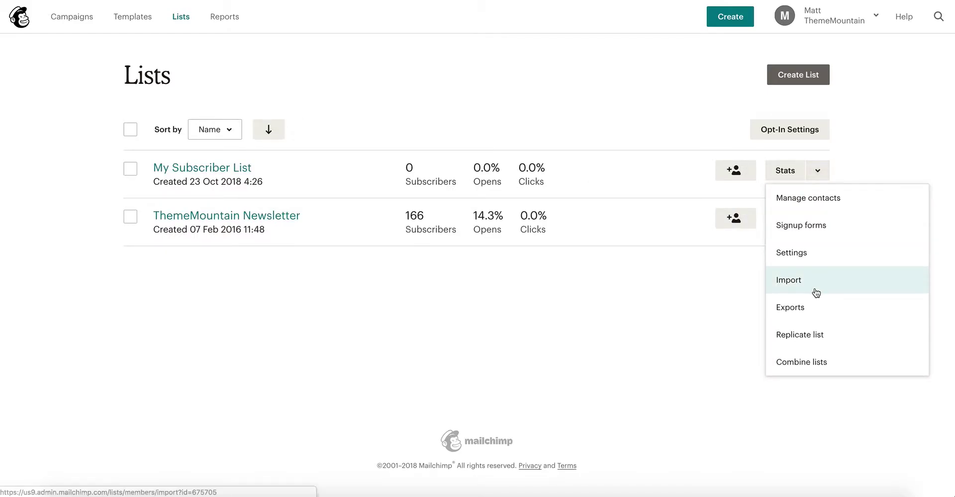
click(810, 257)
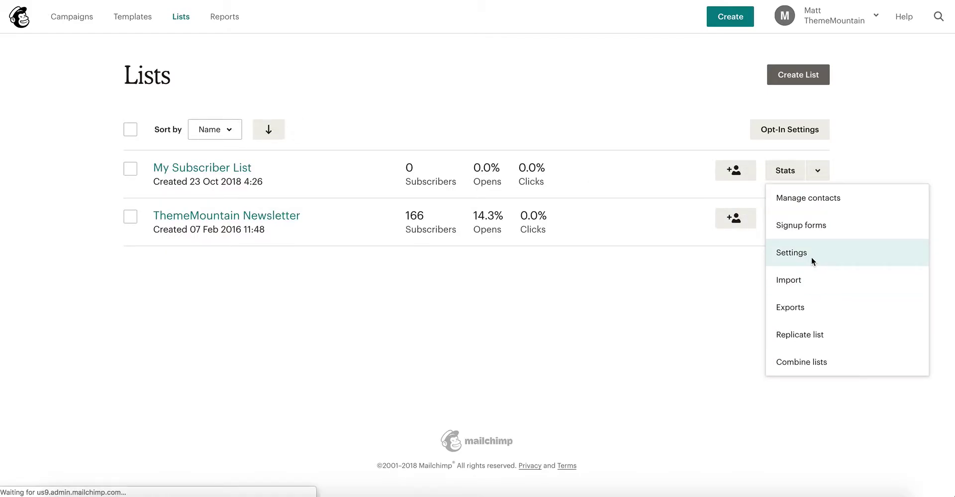
scroll(562, 331, down, 6)
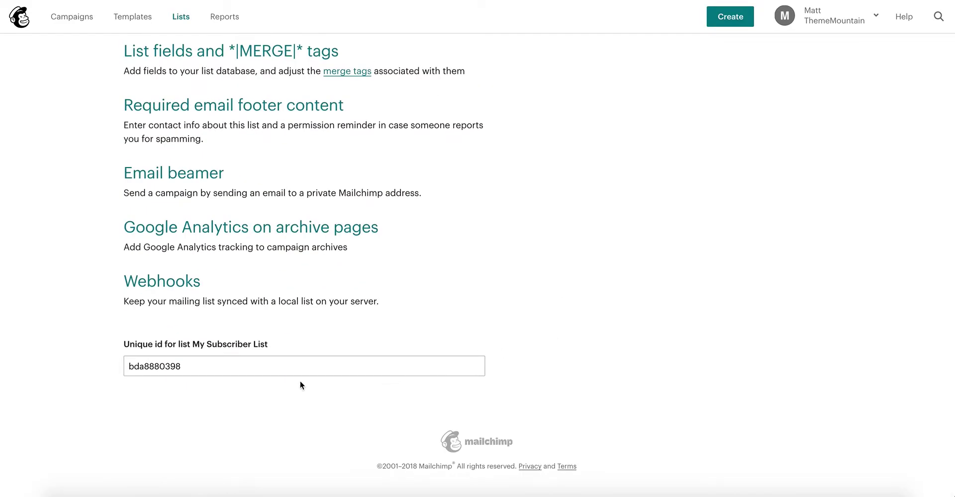
click(165, 367)
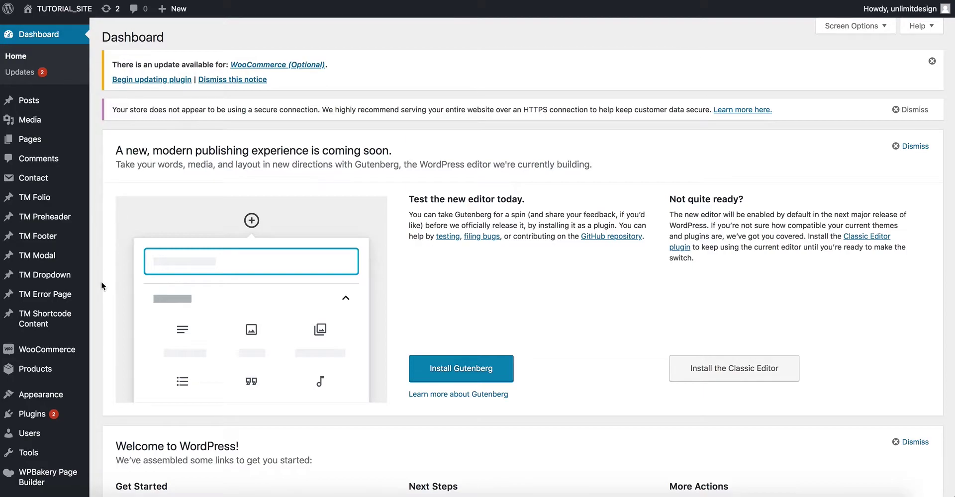
Step: Switch to the WordPress admin and add the TM MailChimp Sign Up Form widget to the Blog Sidebar, below the About Faulkner text widget
mouse_move(33, 395)
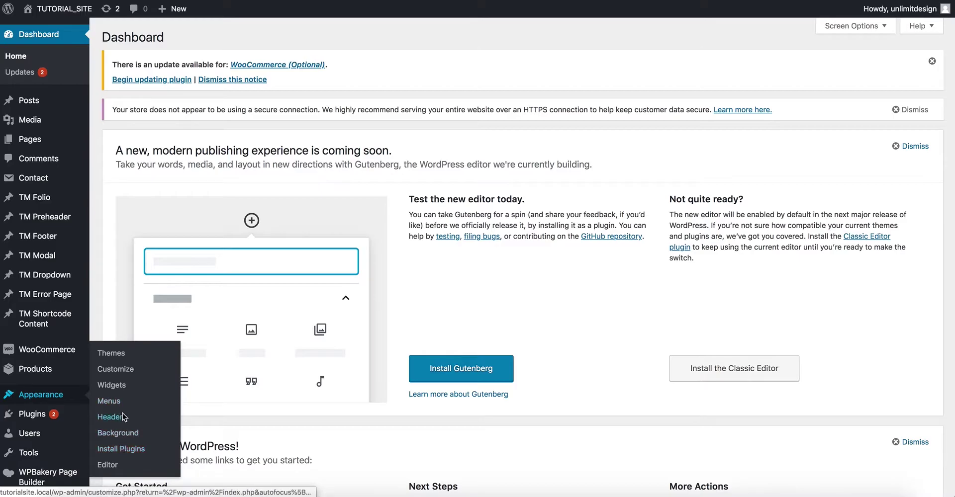
click(123, 391)
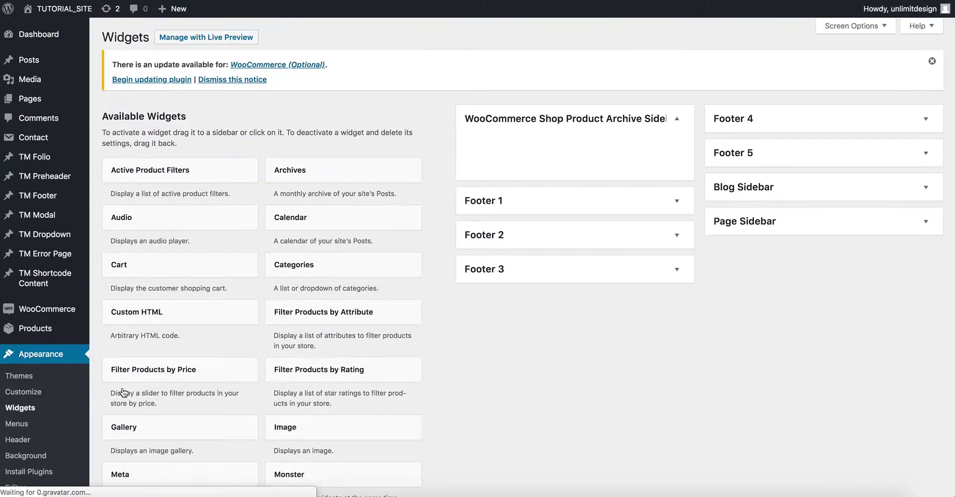
scroll(521, 342, down, 10)
scroll(521, 342, up, 5)
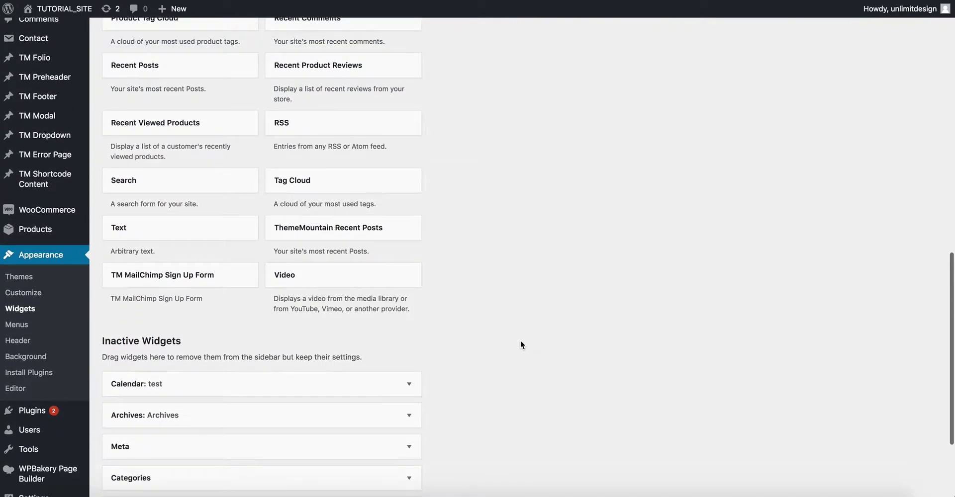
scroll(847, 235, up, 15)
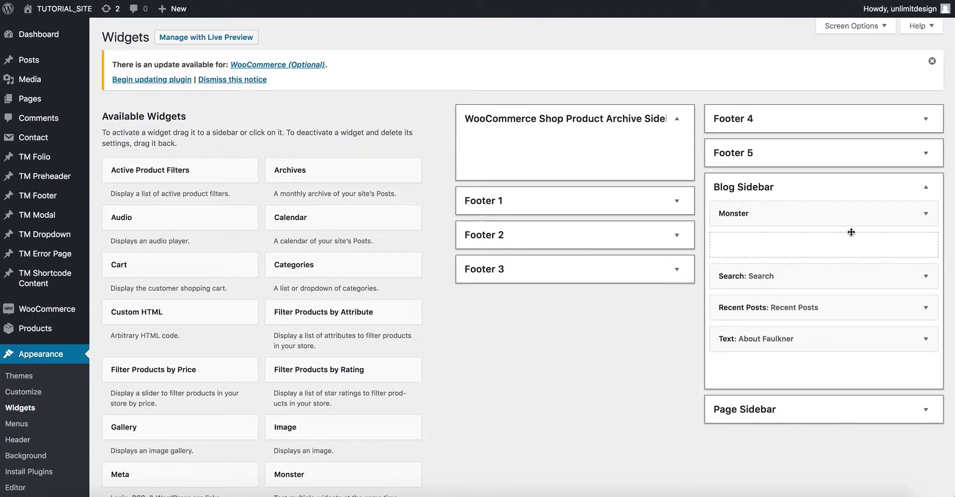
drag(849, 228, 841, 279)
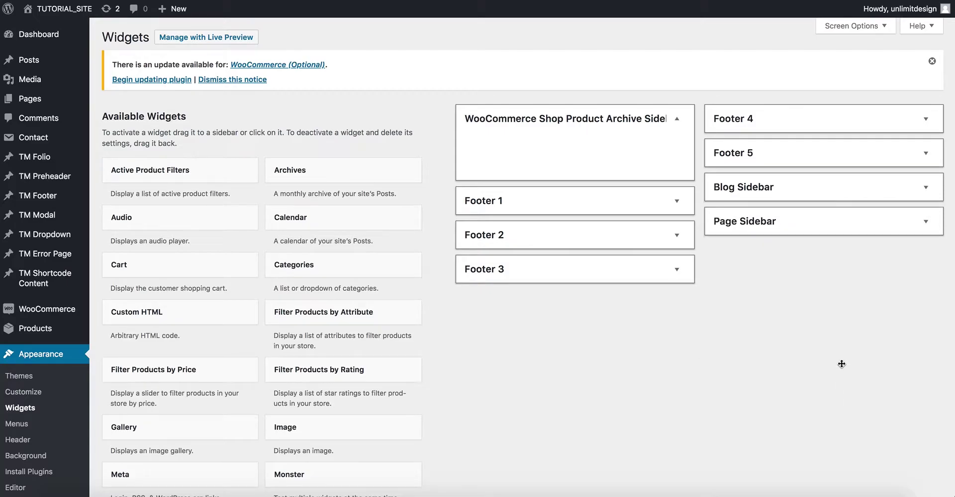
click(828, 233)
drag(828, 234, 817, 335)
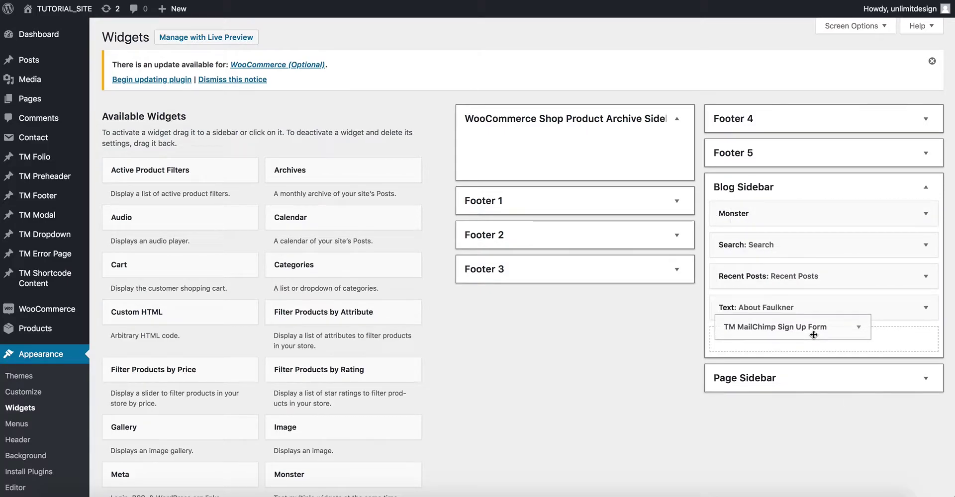
Step: Paste the copied list ID as the Mailchimp List ID of the sign-up form widget
scroll(836, 339, down, 4)
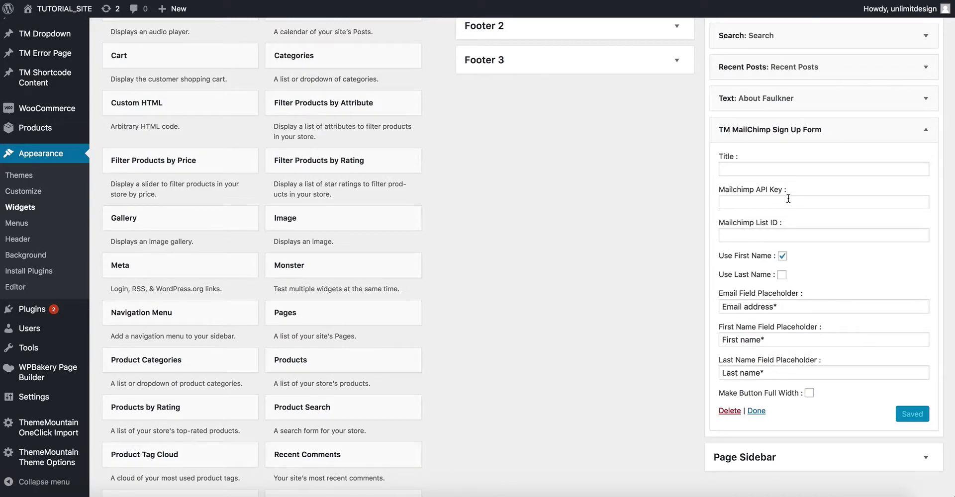
click(806, 235)
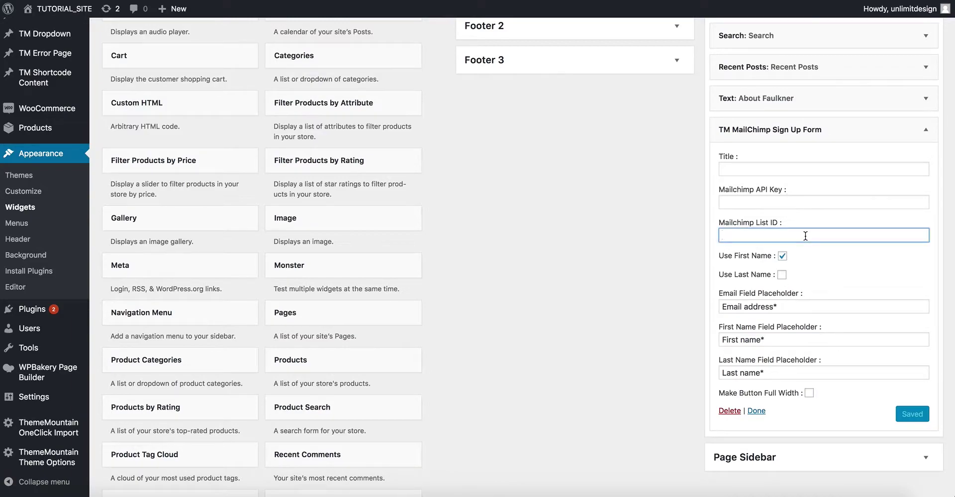
text(bda8880398)
click(667, 249)
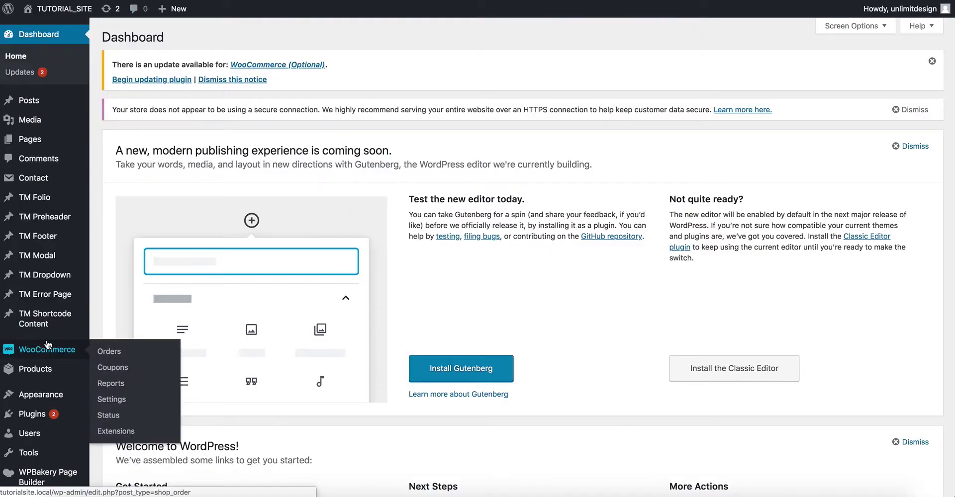
Step: Paste the copied list ID as the Mailchimp List ID in the Mailchimp form settings of ThemeMountain Theme Options
scroll(45, 348, down, 8)
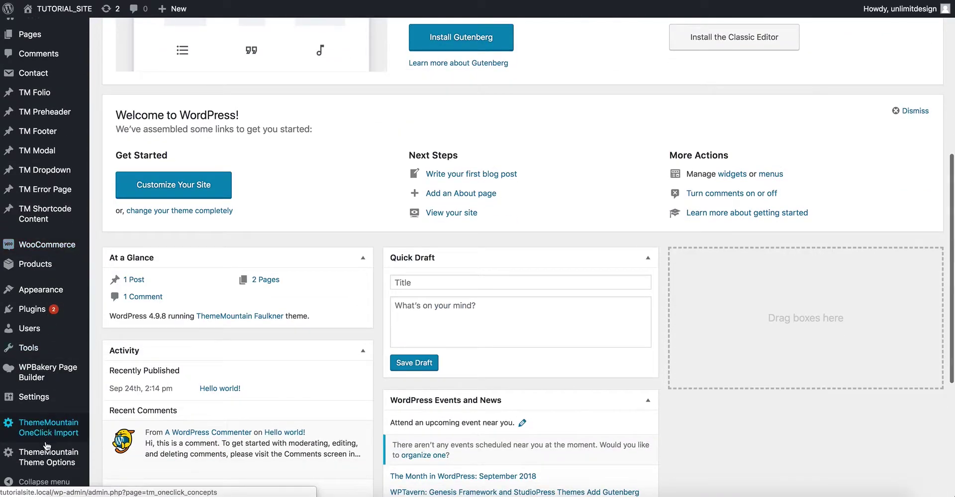
click(46, 449)
click(392, 113)
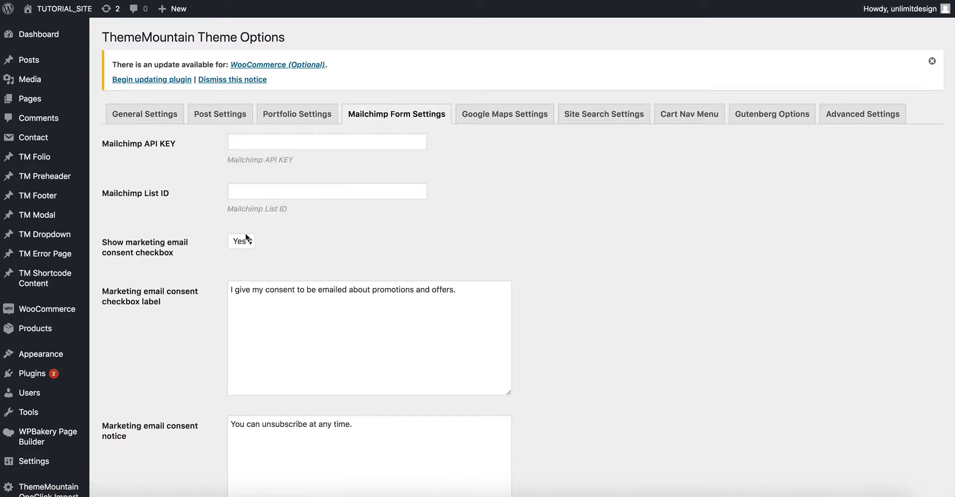
click(269, 192)
text(bda8880398)
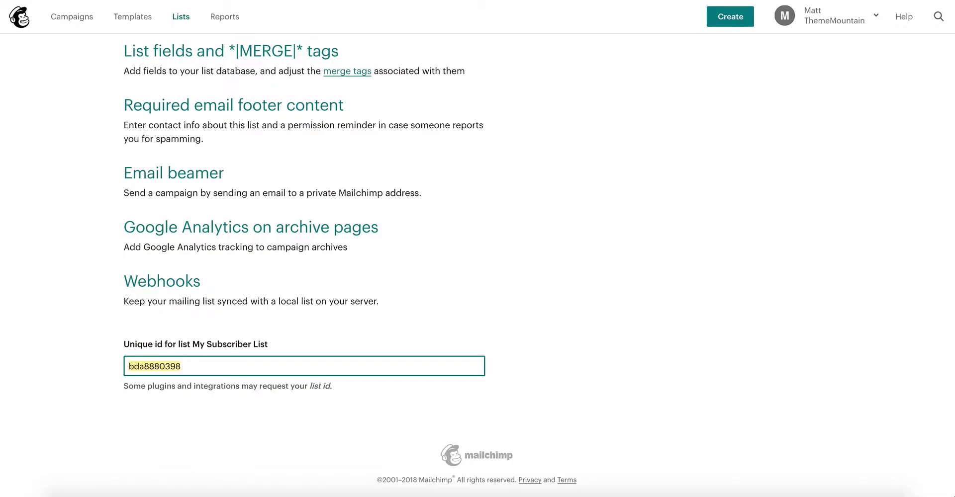
Step: Switch back to Mailchimp and open the API keys page from the account's extras
scroll(688, 151, up, 7)
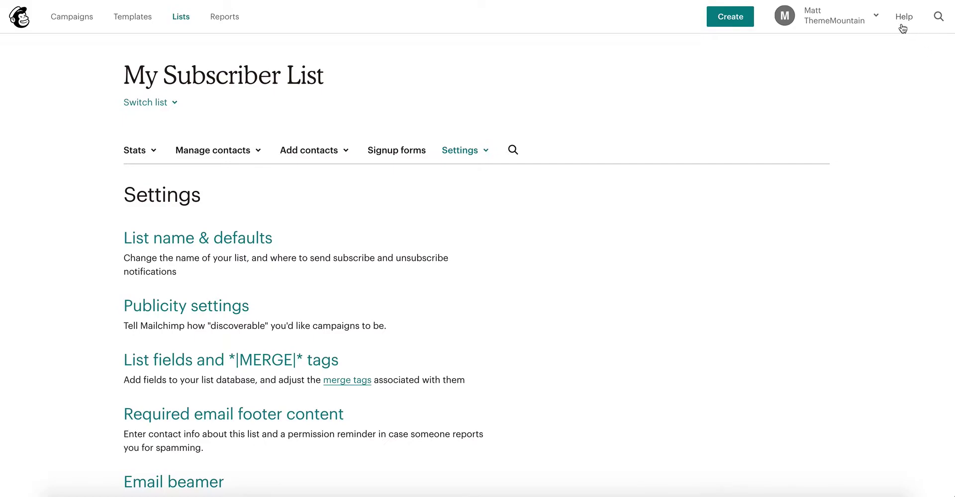
click(875, 16)
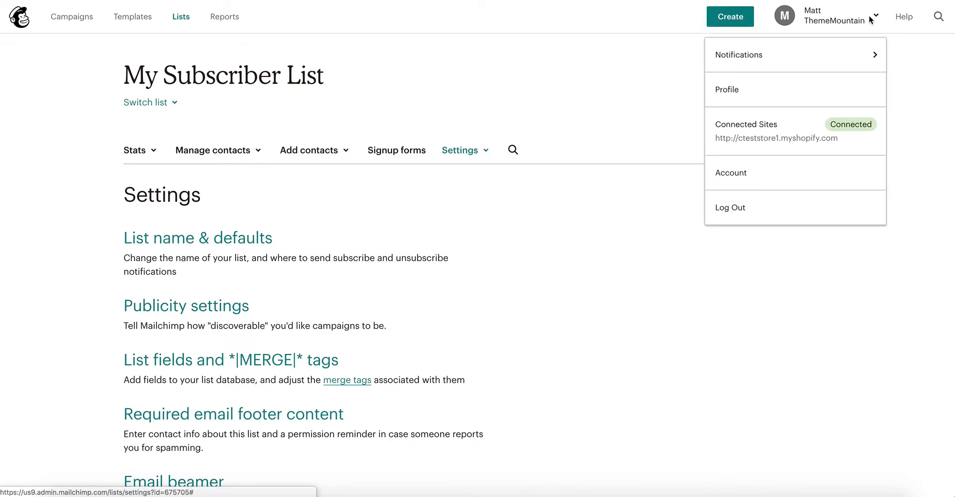
click(749, 181)
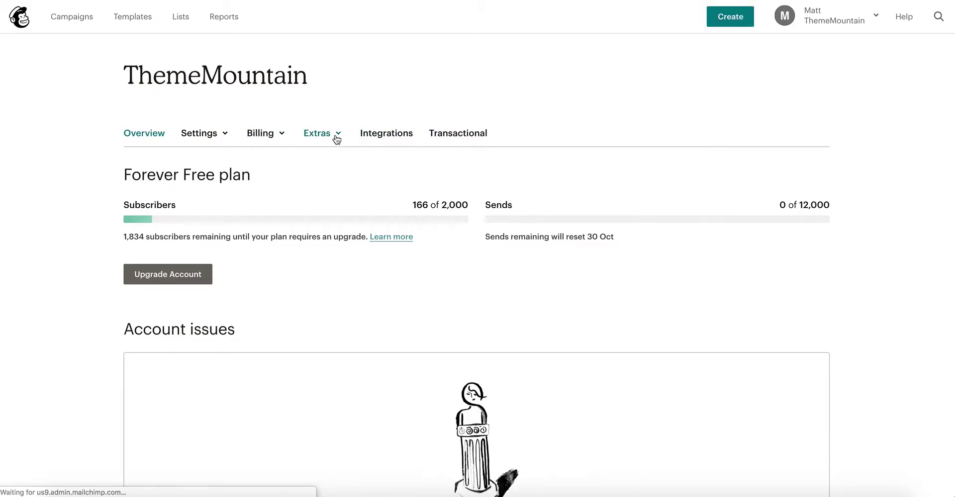
click(338, 135)
click(323, 187)
Step: Create a new API key in the Your API keys section and copy it
scroll(546, 308, down, 4)
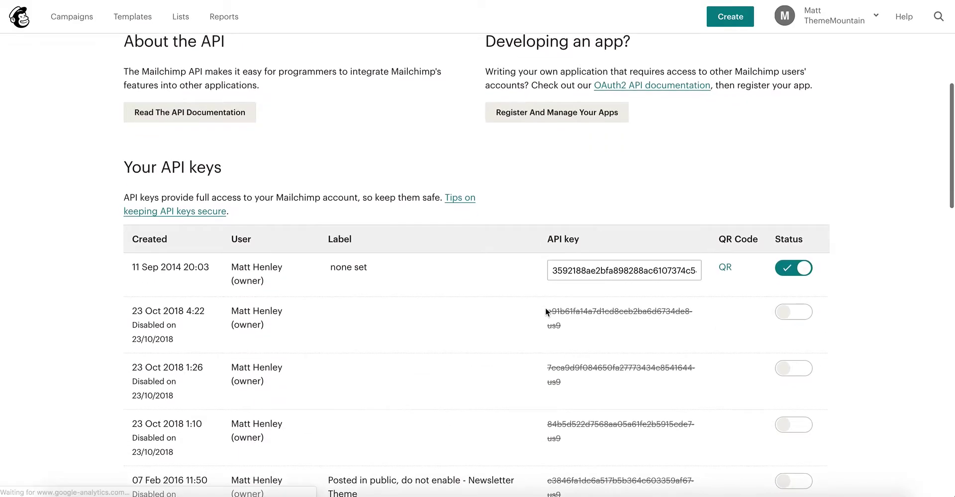
scroll(449, 261, down, 3)
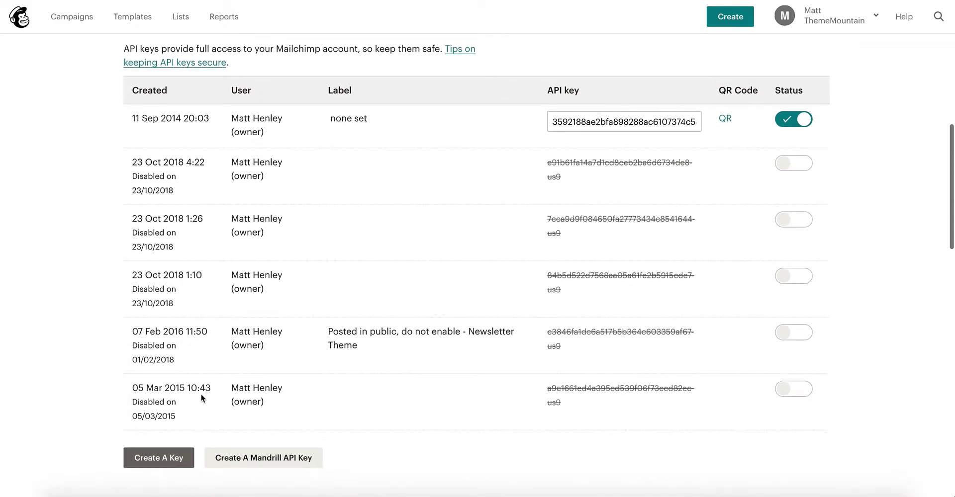
click(157, 455)
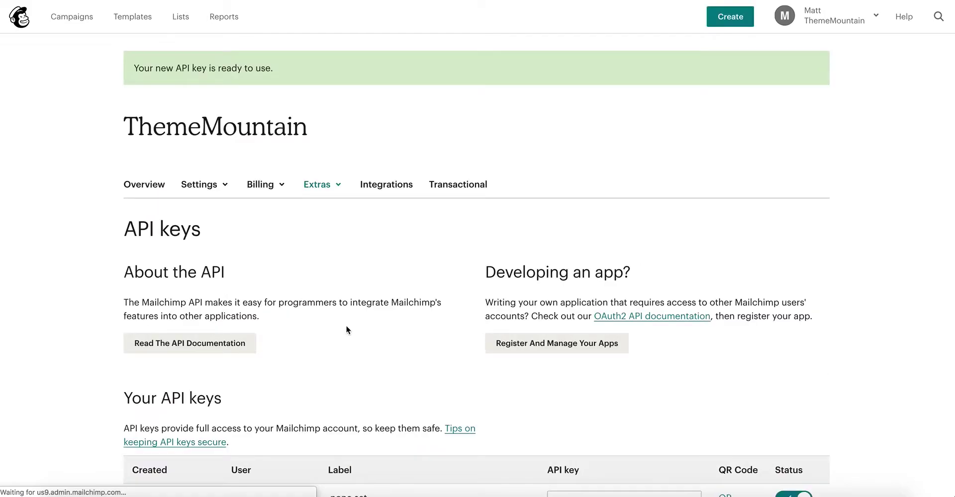
scroll(510, 315, down, 4)
click(583, 291)
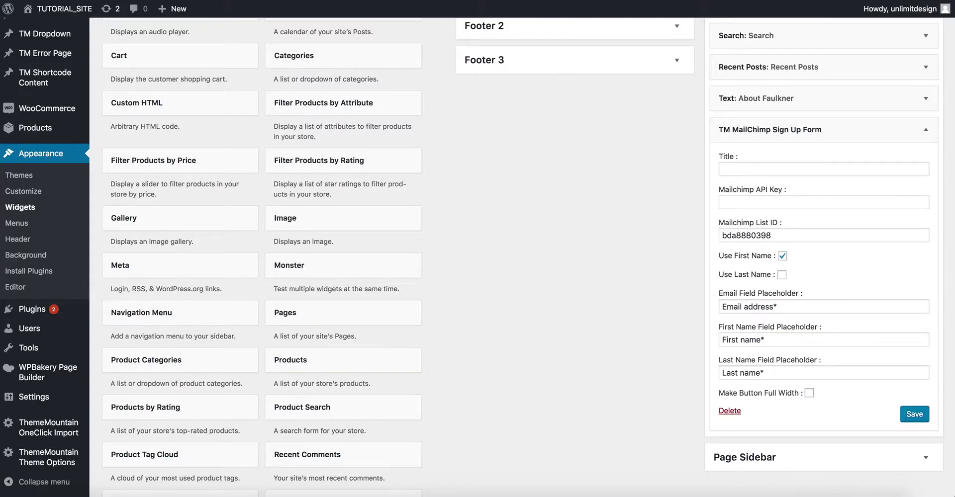
Step: Switch to the WordPress Widgets page, paste the API key into the TM MailChimp Sign Up Form widget's Mailchimp API Key, and save the widget
click(743, 197)
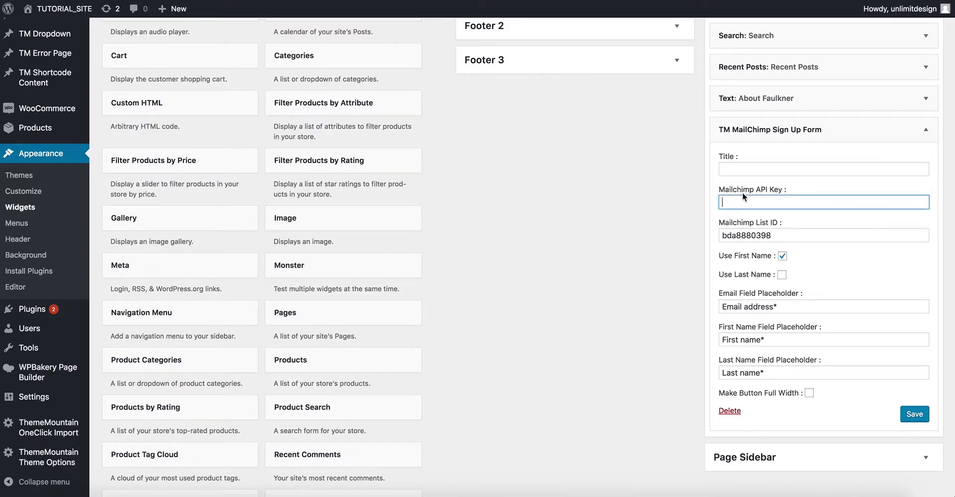
key(super+v)
click(655, 232)
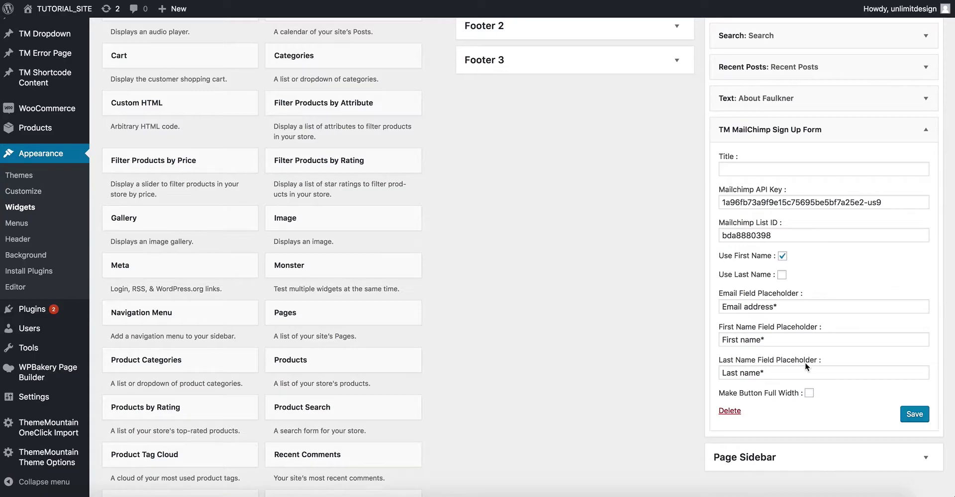
click(913, 417)
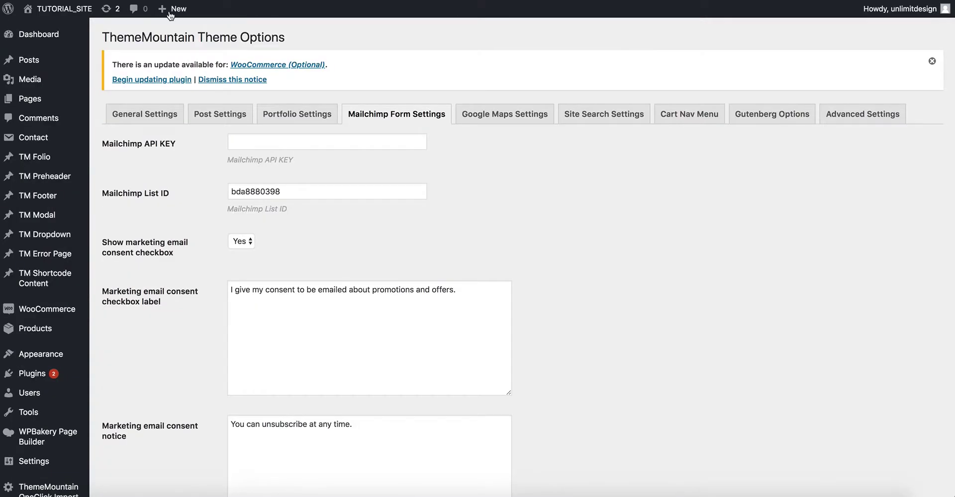
Step: Paste the API key as the Mailchimp API KEY in the Theme Options' Mailchimp form settings and save the settings
click(305, 143)
key(ctrl+v)
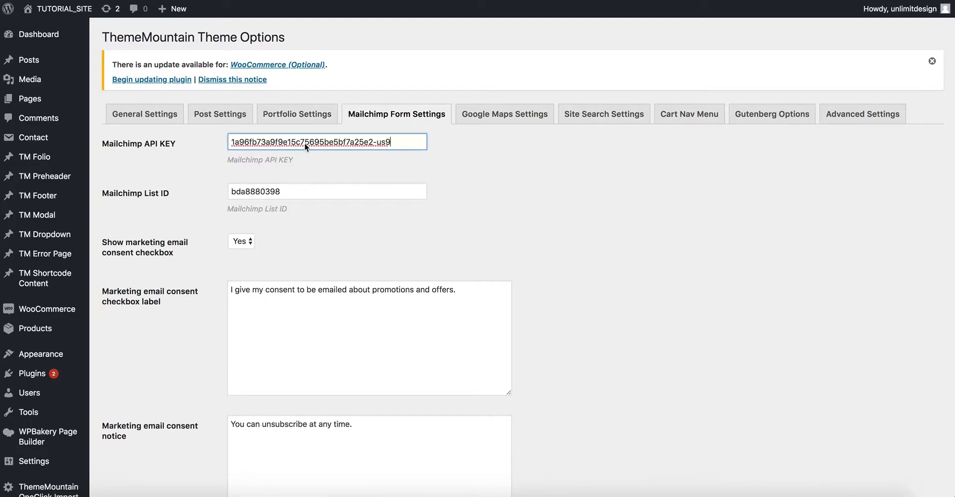
scroll(569, 187, down, 5)
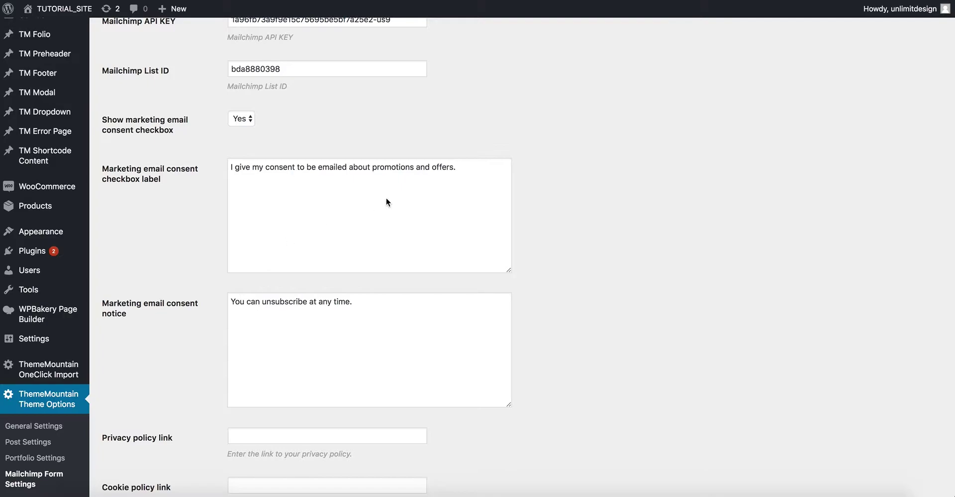
scroll(548, 177, down, 3)
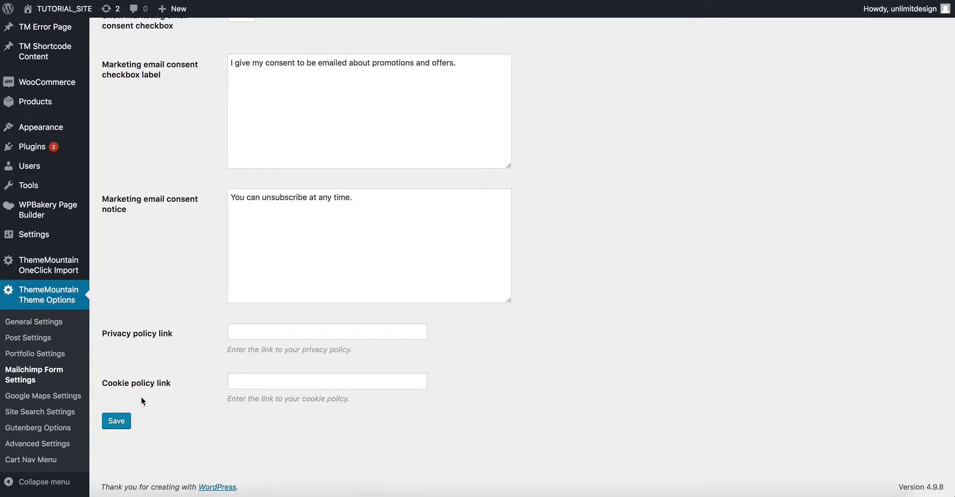
click(125, 421)
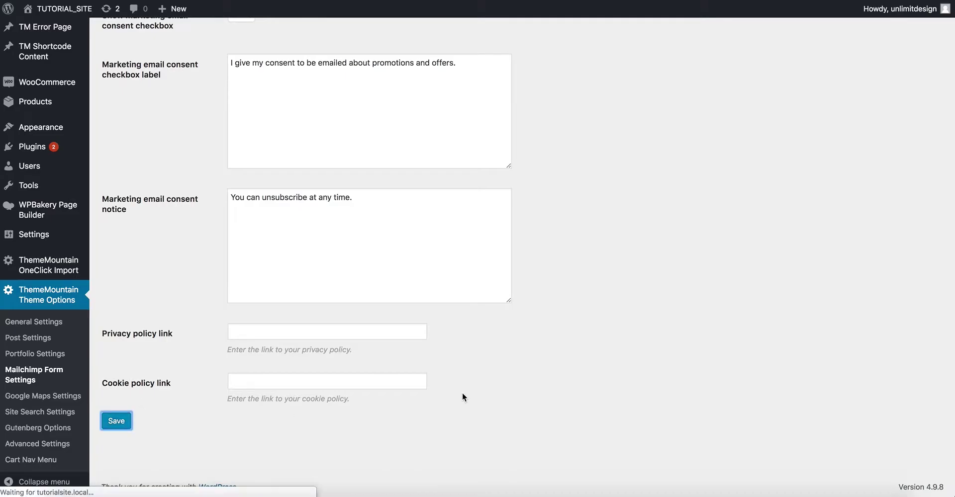